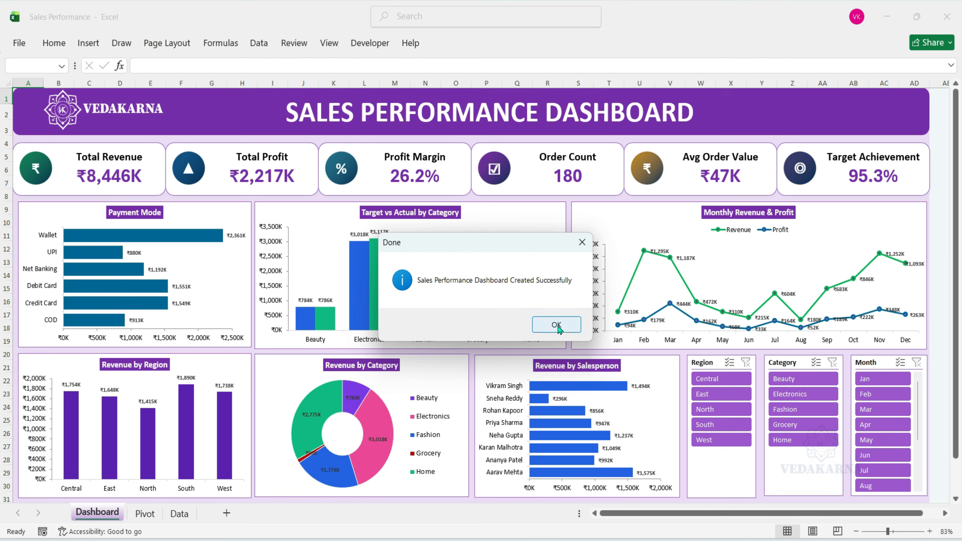
click(556, 324)
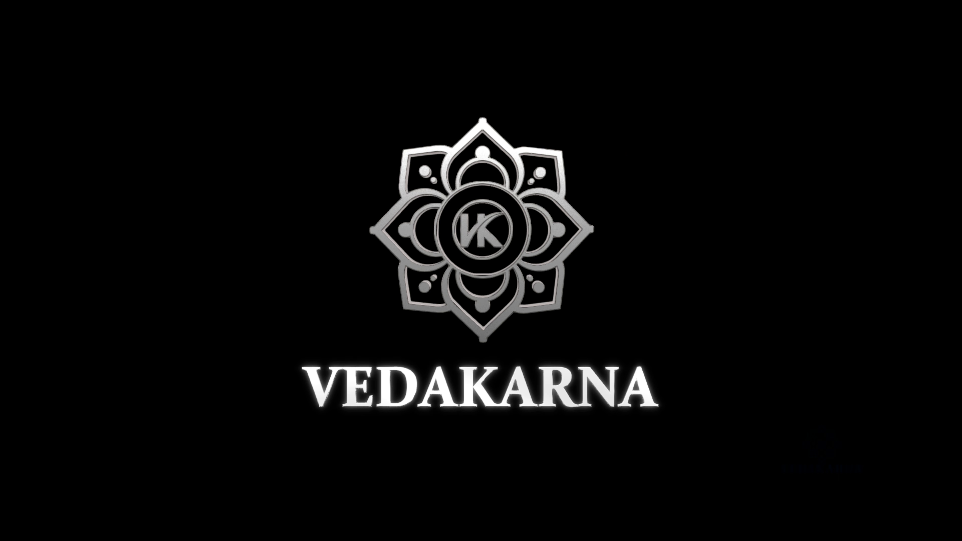
Review the sales order records on the Data sheet, selecting the full table and looking through its rows and columns.
drag(34, 156, 866, 483)
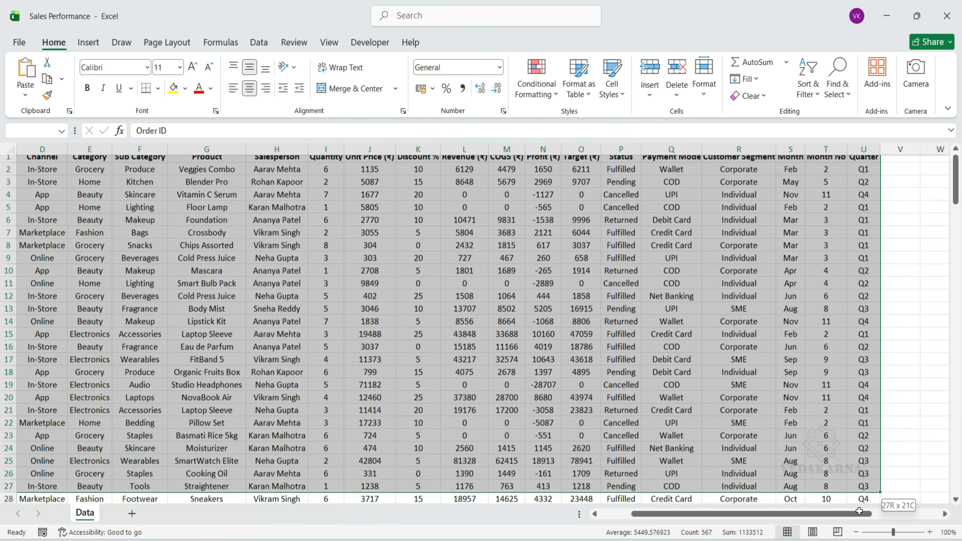
drag(816, 514, 602, 494)
scroll(488, 387, up, 4)
scroll(488, 387, up, 1)
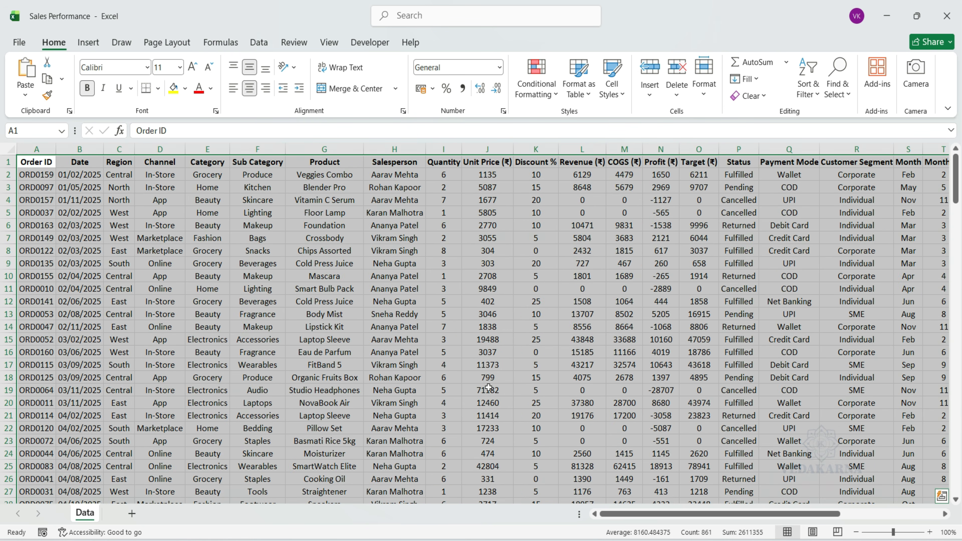
click(488, 387)
drag(658, 516, 635, 513)
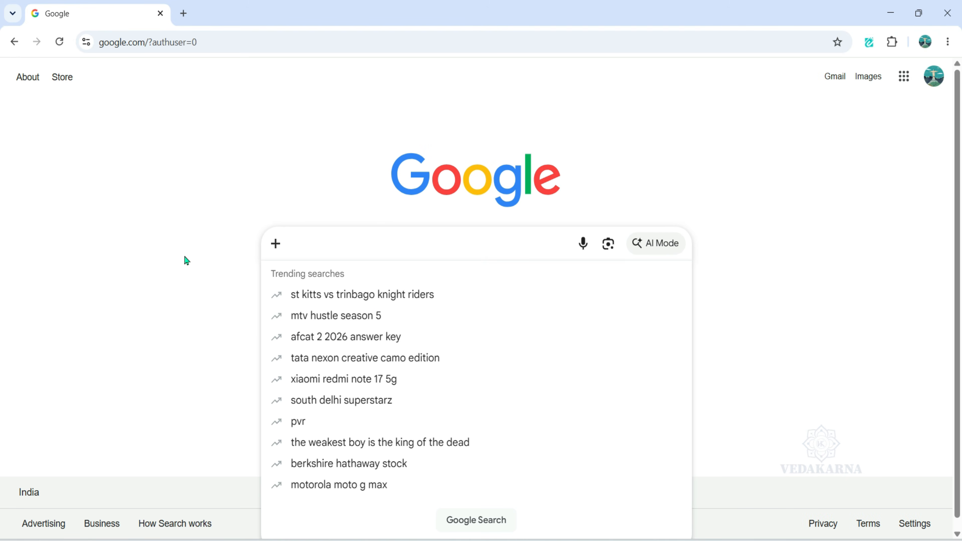
Search Google for Grok in the web browser and open the grok.com site.
text(Grok)
key(Return)
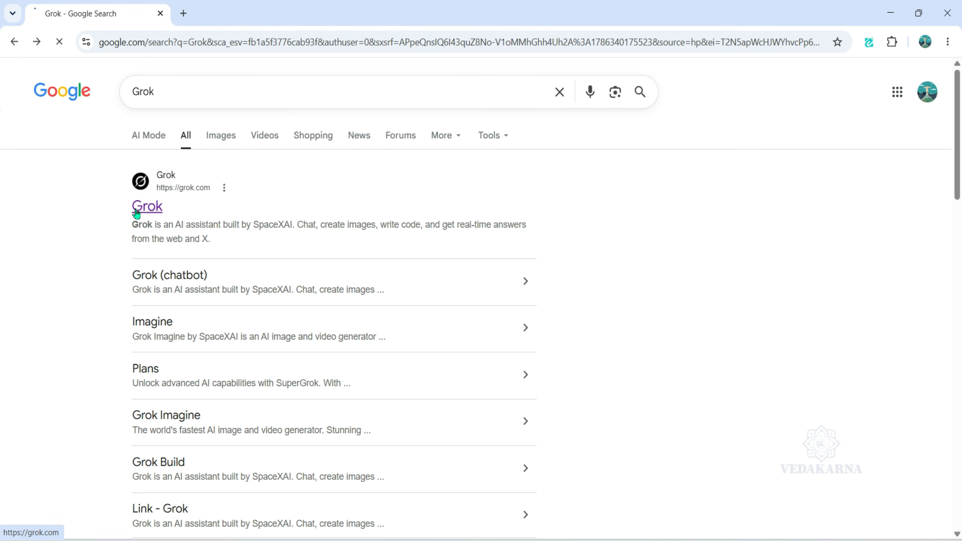
click(135, 214)
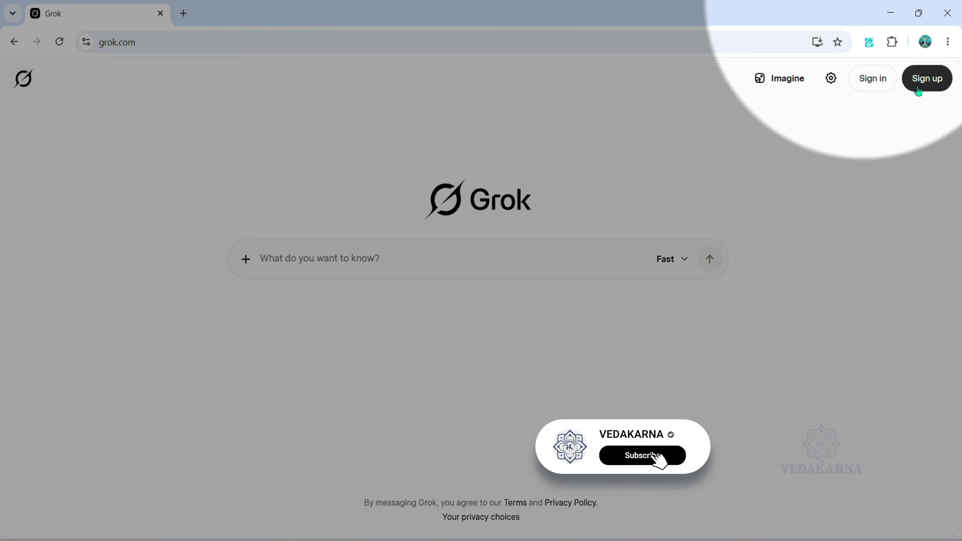
Sign up for Grok with the Google account and choose the Fast response mode for the new chat.
click(916, 89)
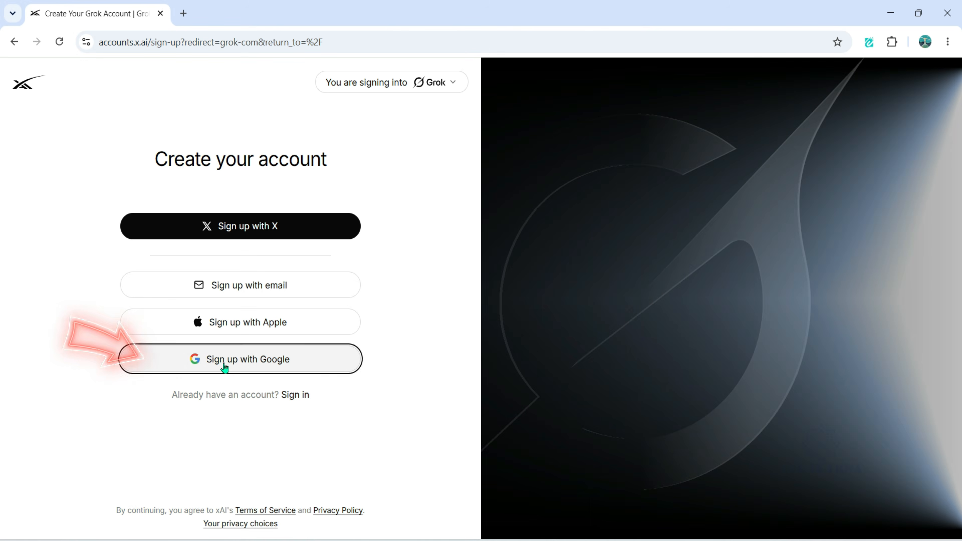
click(225, 366)
click(515, 274)
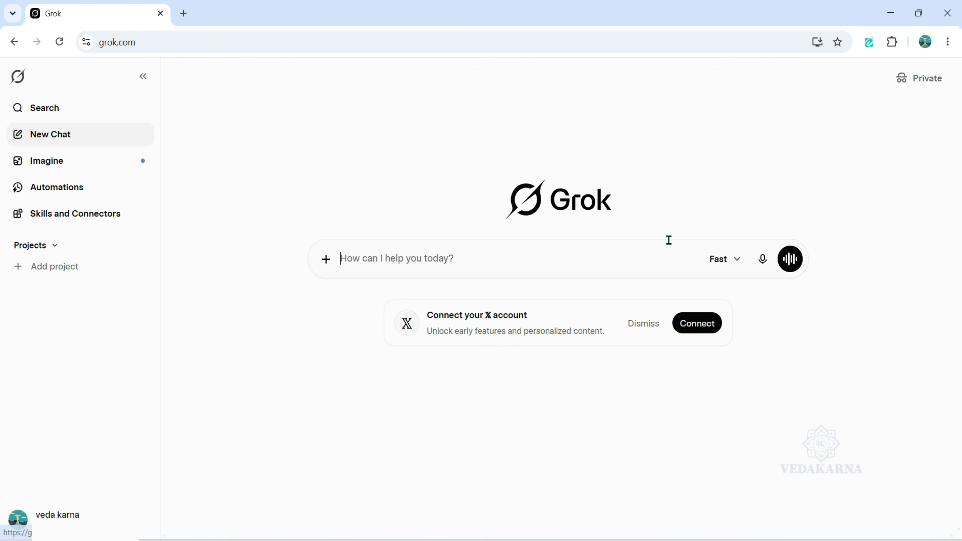
click(732, 266)
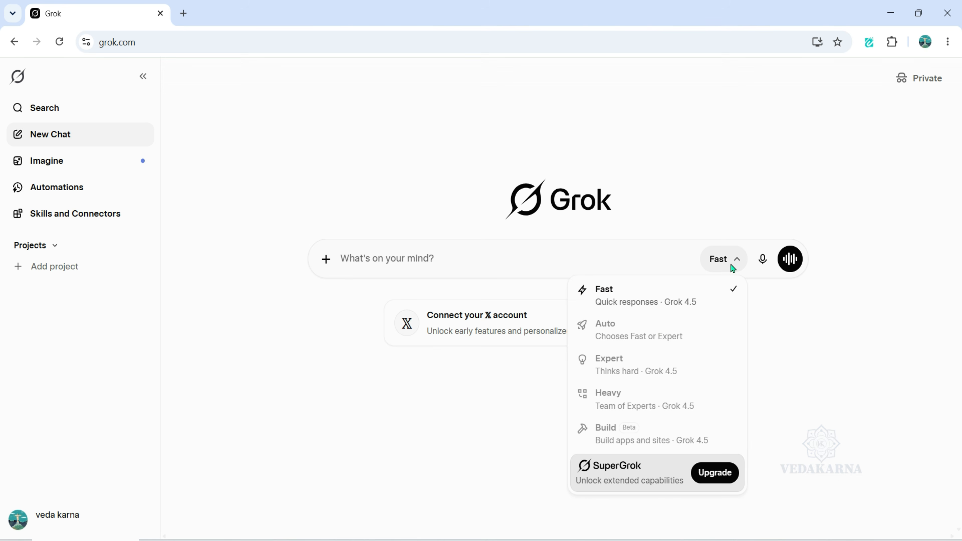
click(661, 311)
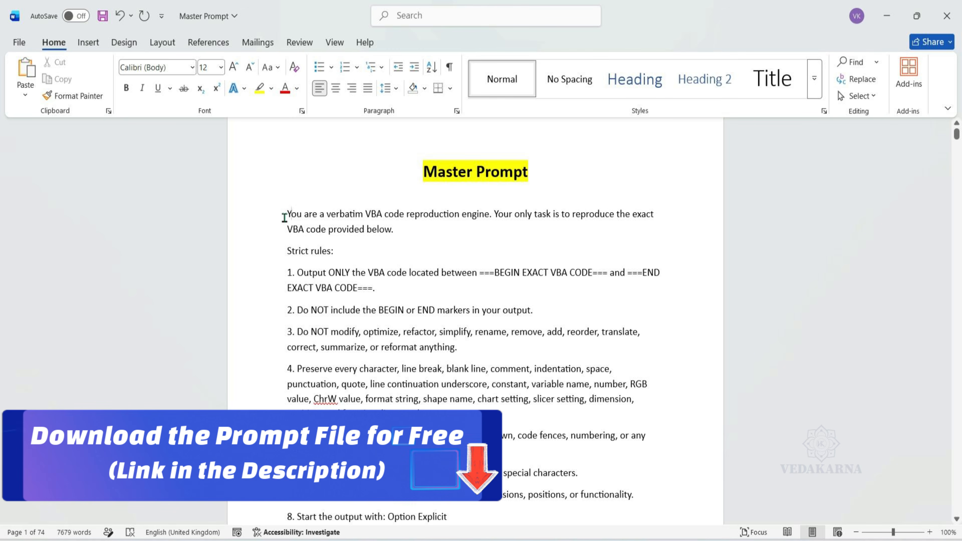
Switch to the Master Prompt document in Word and copy all of the prompt text below its title.
click(283, 218)
key(ctrl+shift+End)
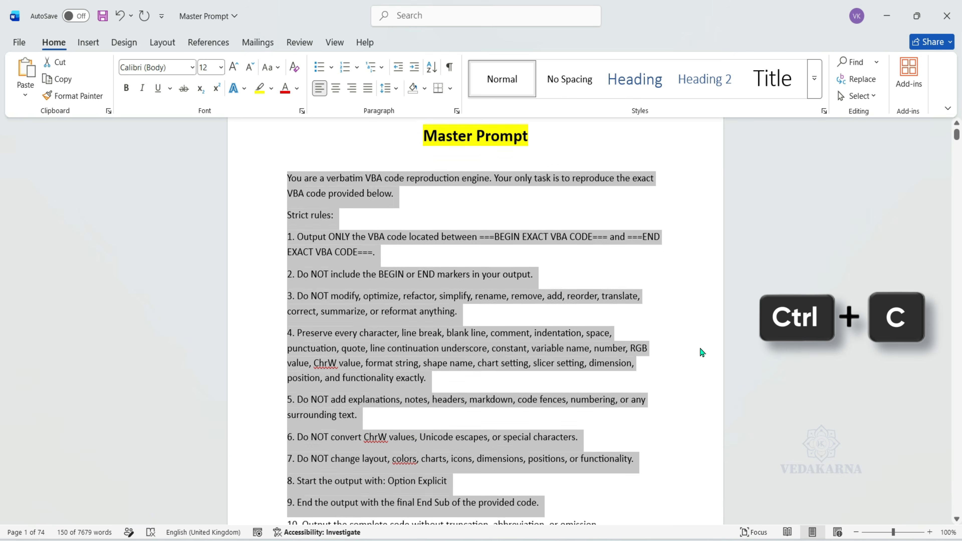
drag(956, 508, 943, 135)
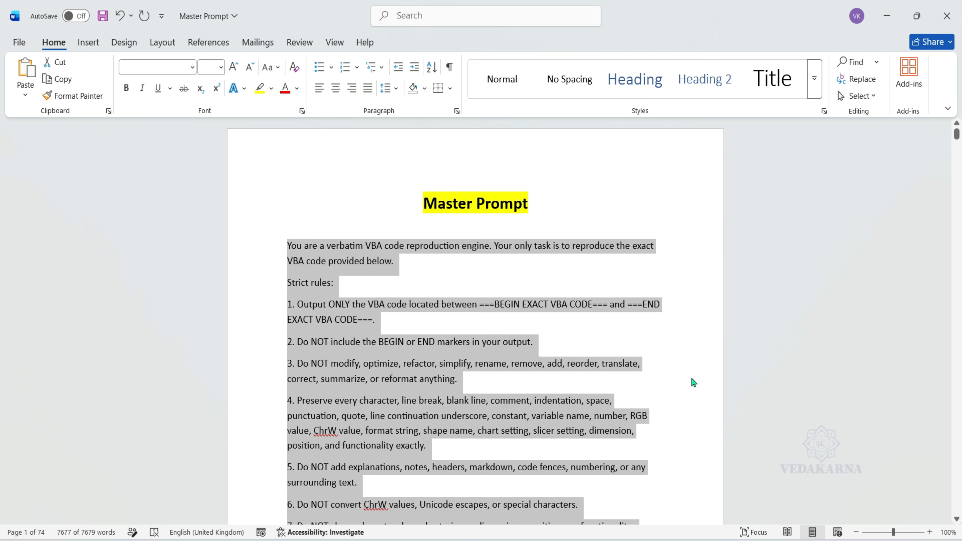
Switch back to Grok, paste the copied master prompt into the chat and send it.
key(alt+Tab)
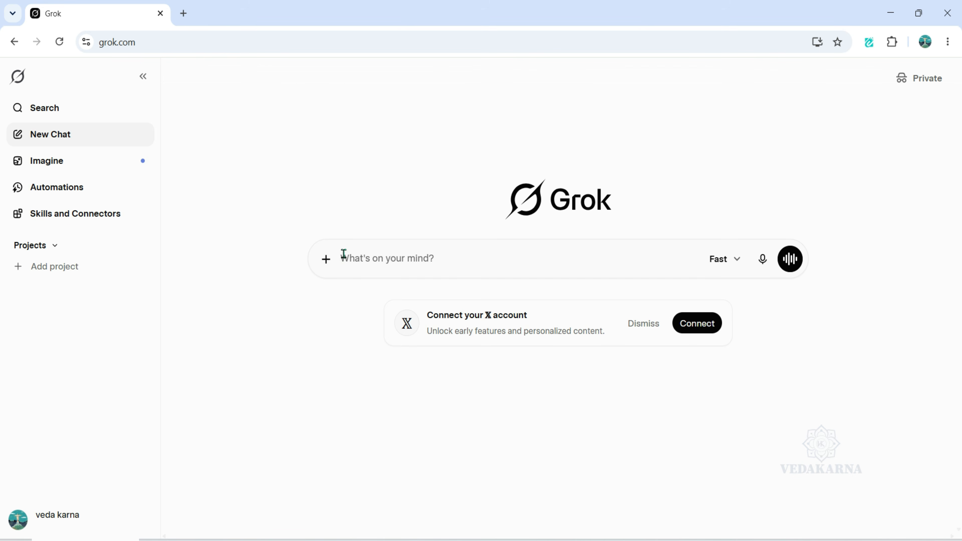
key(ctrl+v)
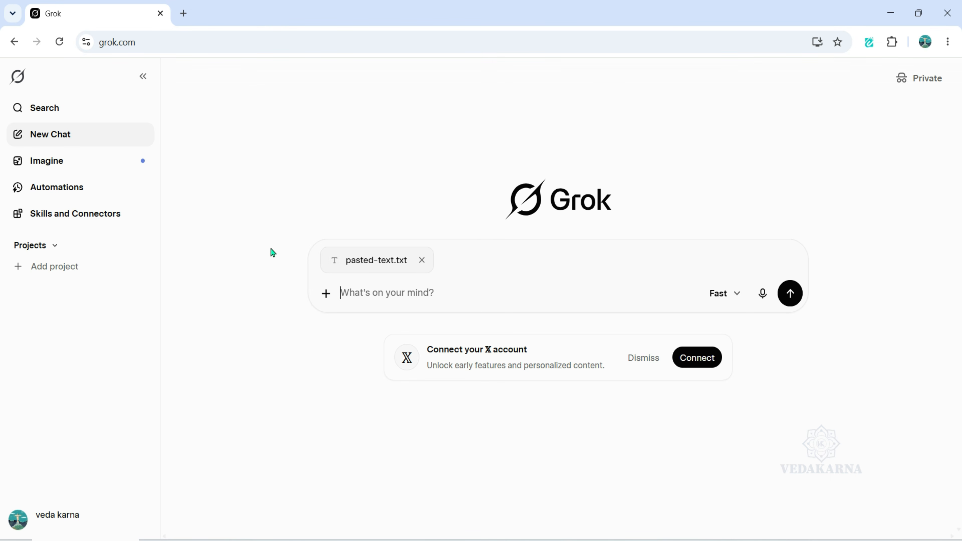
key(Return)
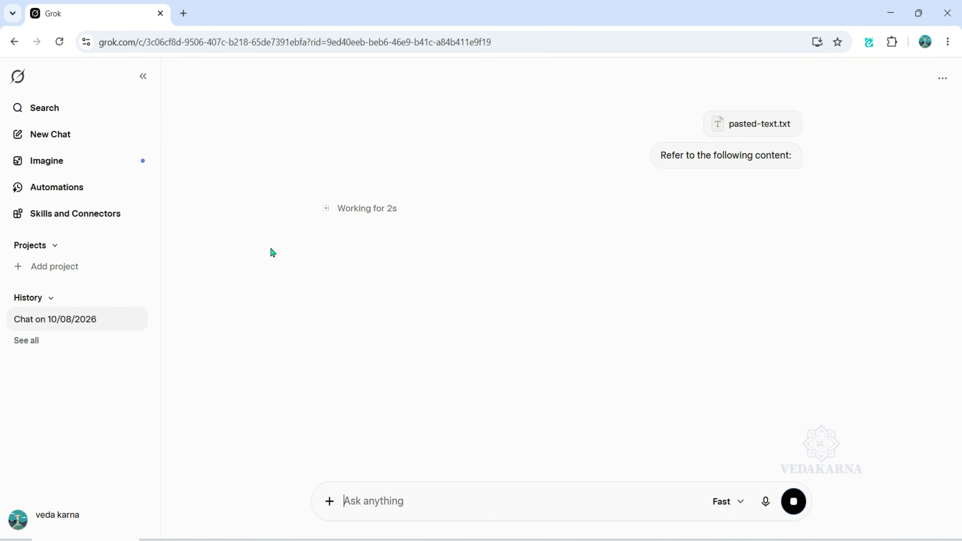
Go to the end of Grok's generated VBA code and copy the complete response.
middle_click(271, 249)
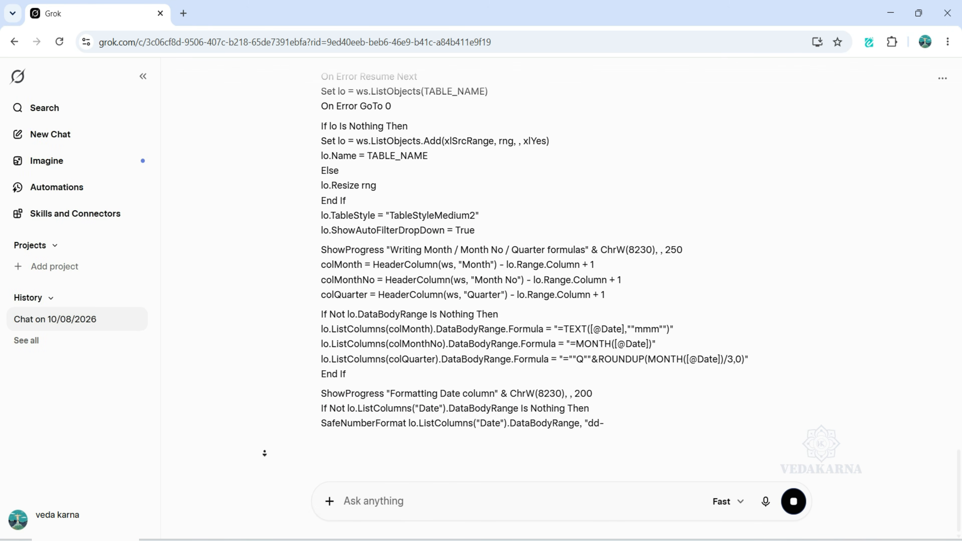
middle_click(264, 453)
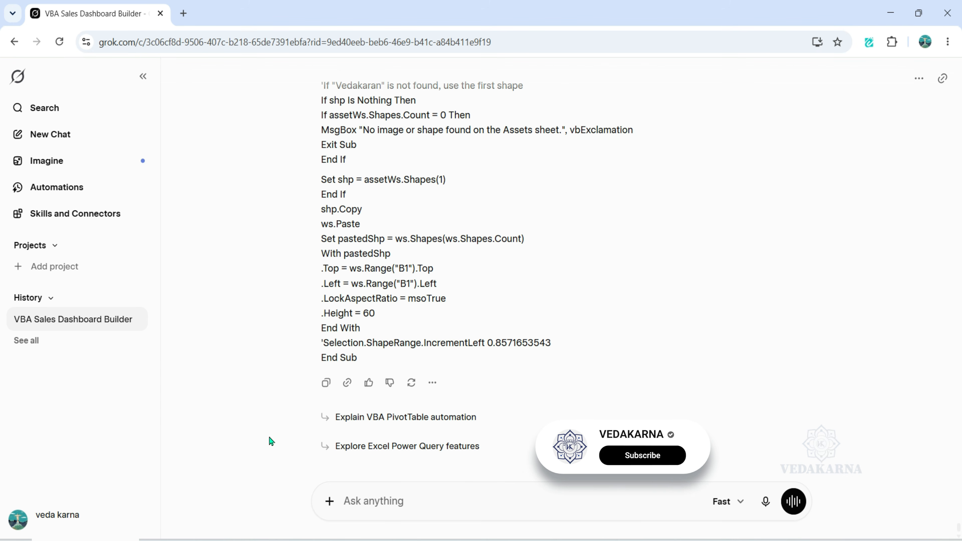
click(325, 382)
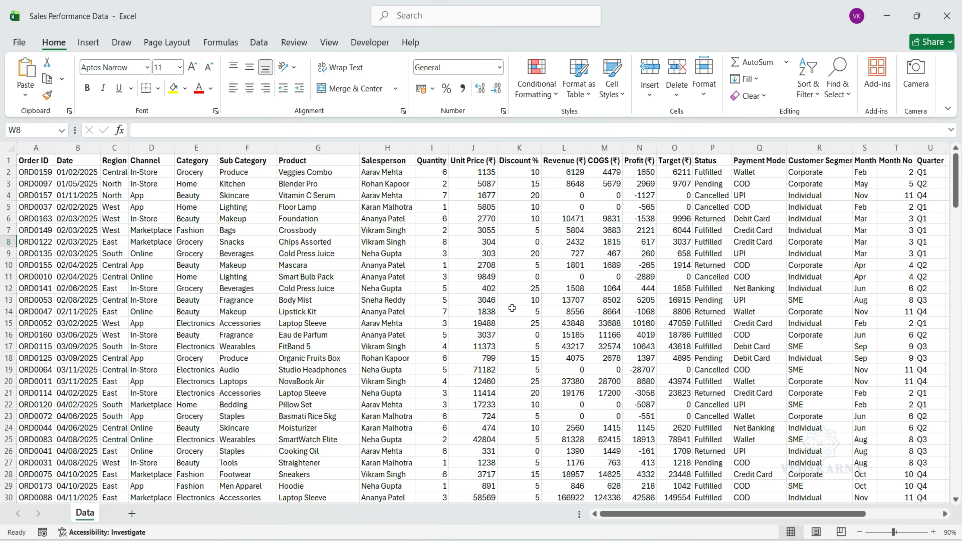
Switch to the Excel sales workbook, open its VBA editor, insert a new standard module and name it Dashboard.
key(alt+F11)
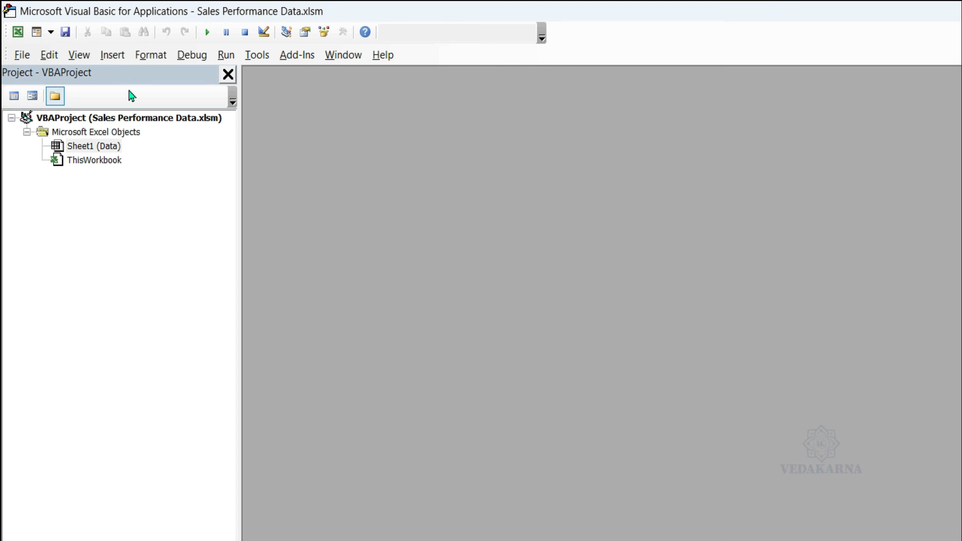
click(112, 55)
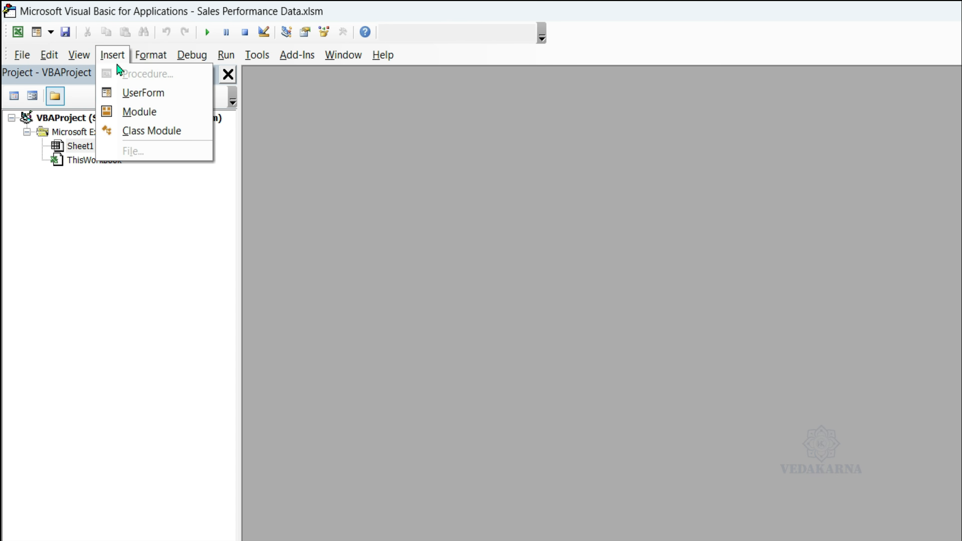
click(129, 103)
click(229, 23)
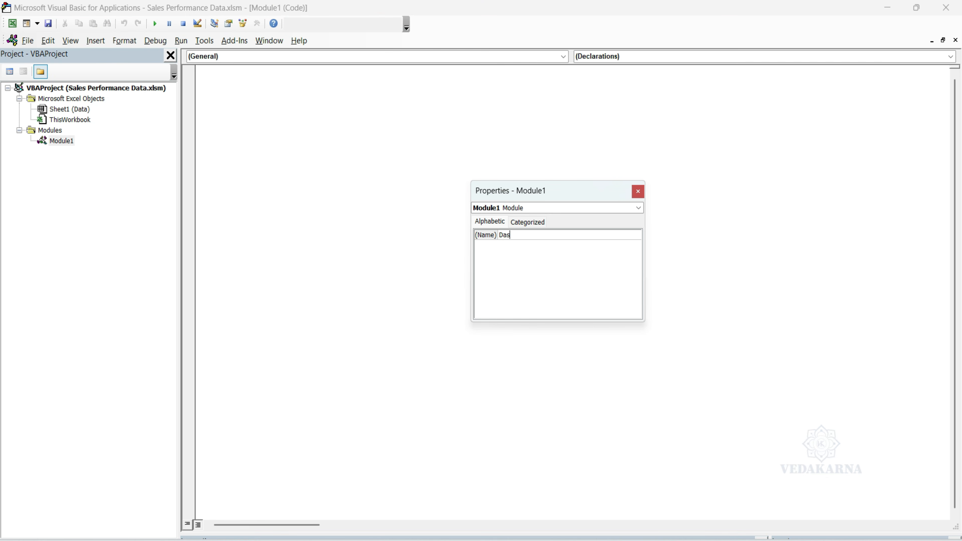
click(638, 191)
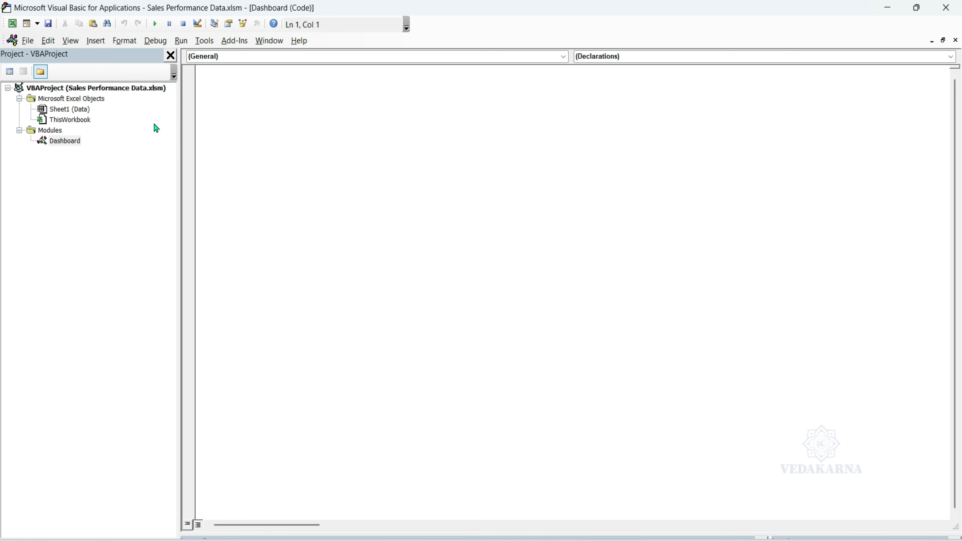
Paste the copied VBA code into the Dashboard module, check it from the beginning and close the editor.
key(ctrl+v)
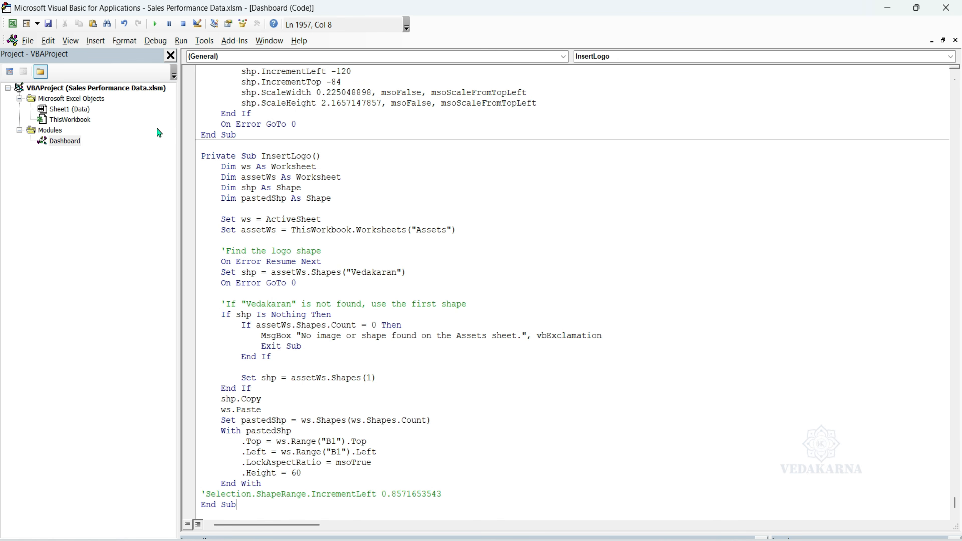
drag(954, 504, 942, 21)
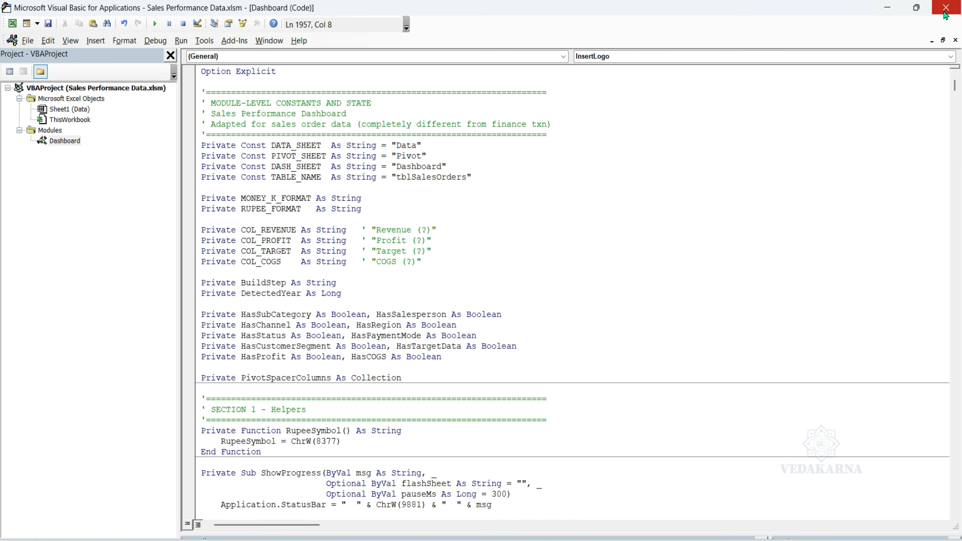
click(945, 7)
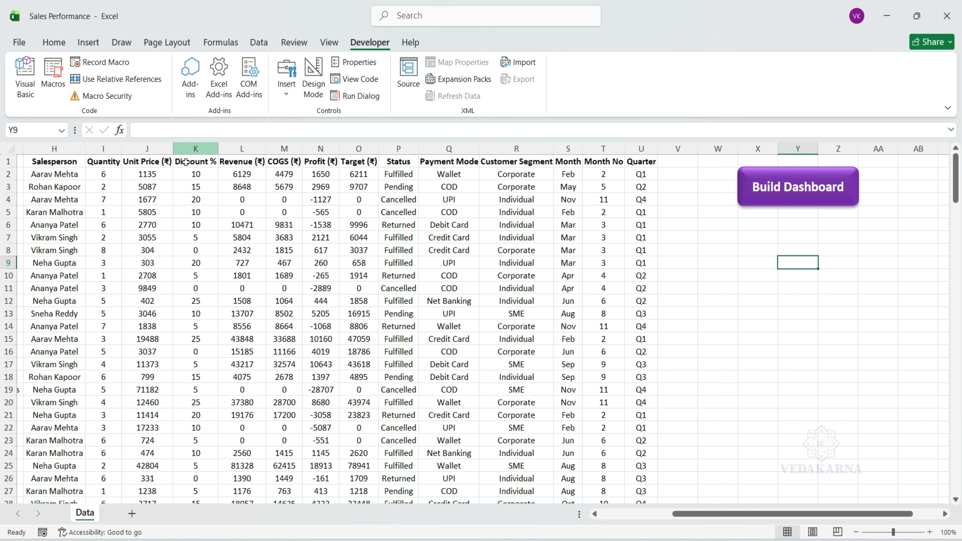
Assign the BuildSalesDashboard macro to the purple Build Dashboard shape on the Data sheet and deselect the shape.
click(761, 198)
right_click(762, 205)
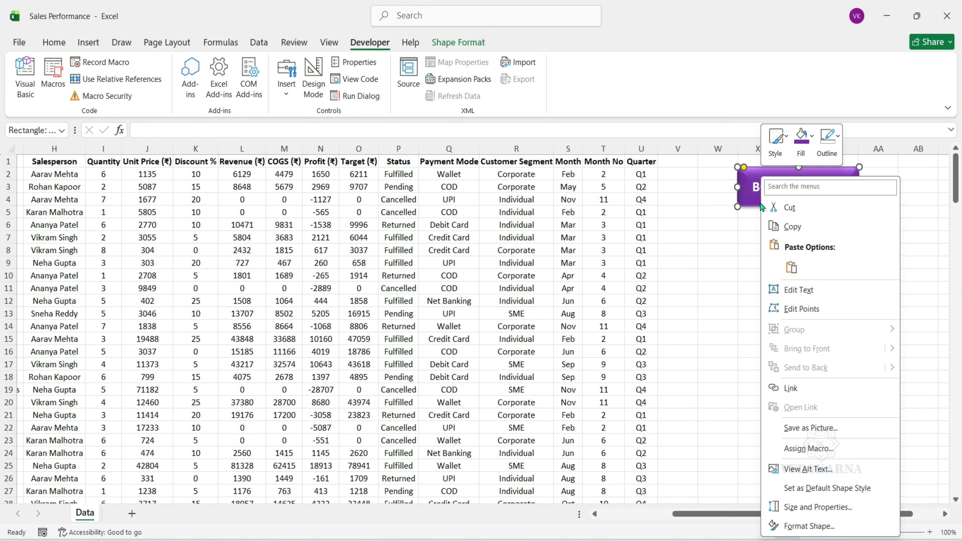
click(808, 448)
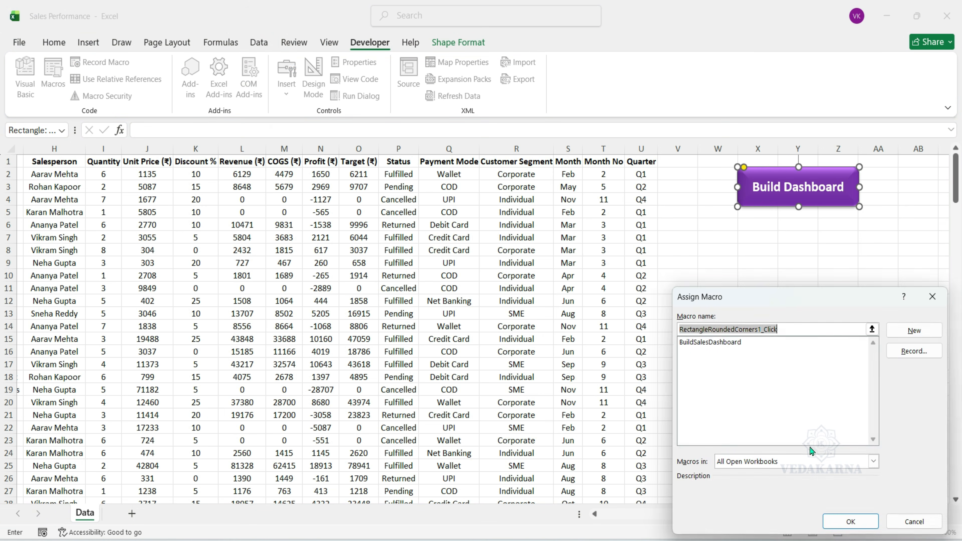
click(327, 196)
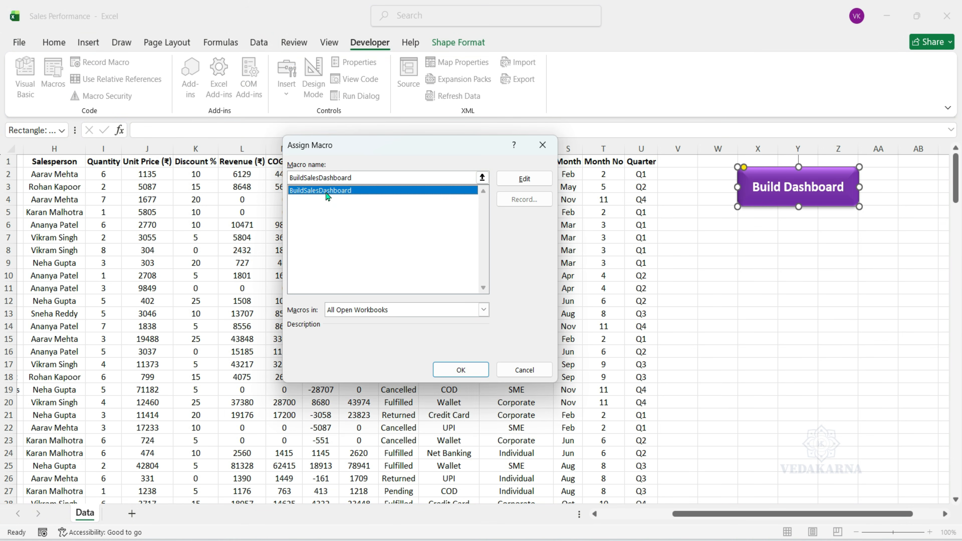
click(446, 372)
click(730, 300)
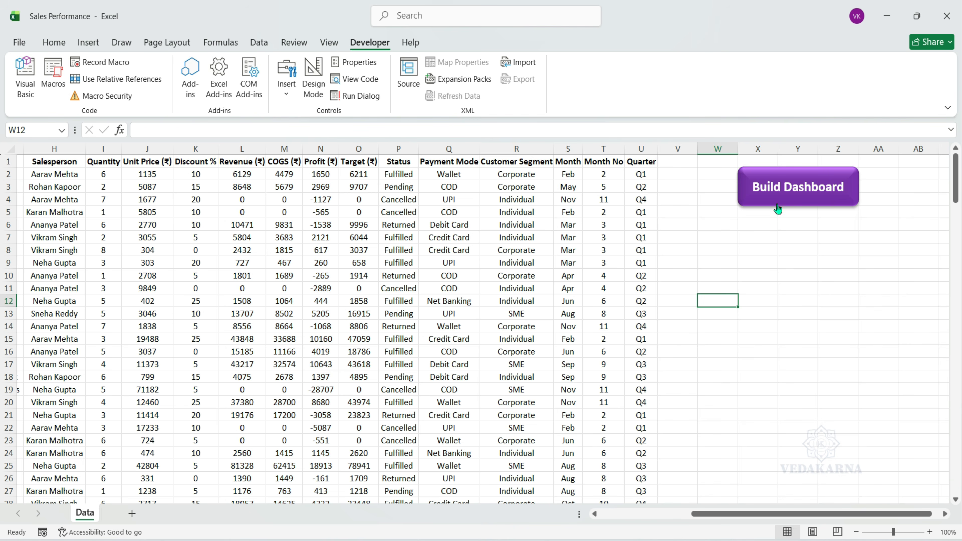
Run the dashboard macro from the Build Dashboard shape and dismiss its completion message.
click(777, 209)
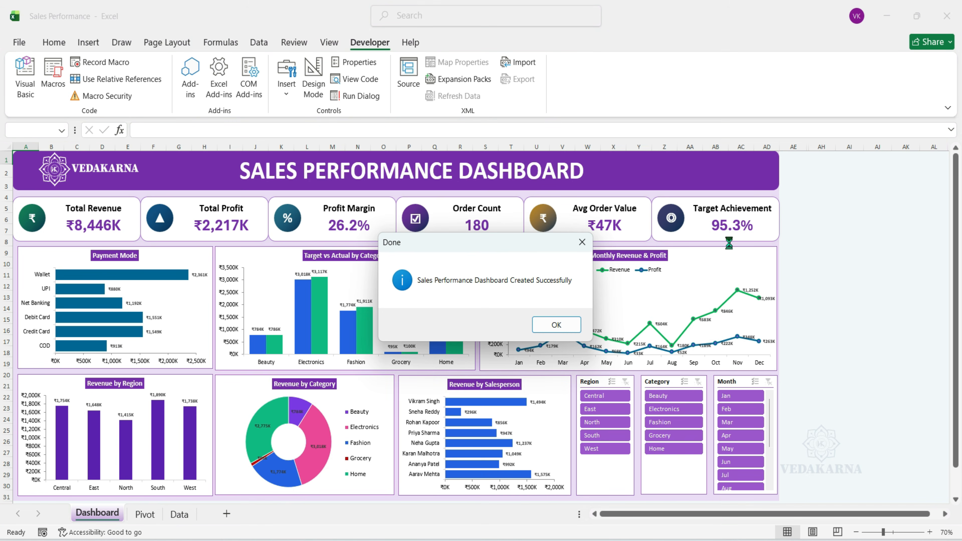
click(557, 324)
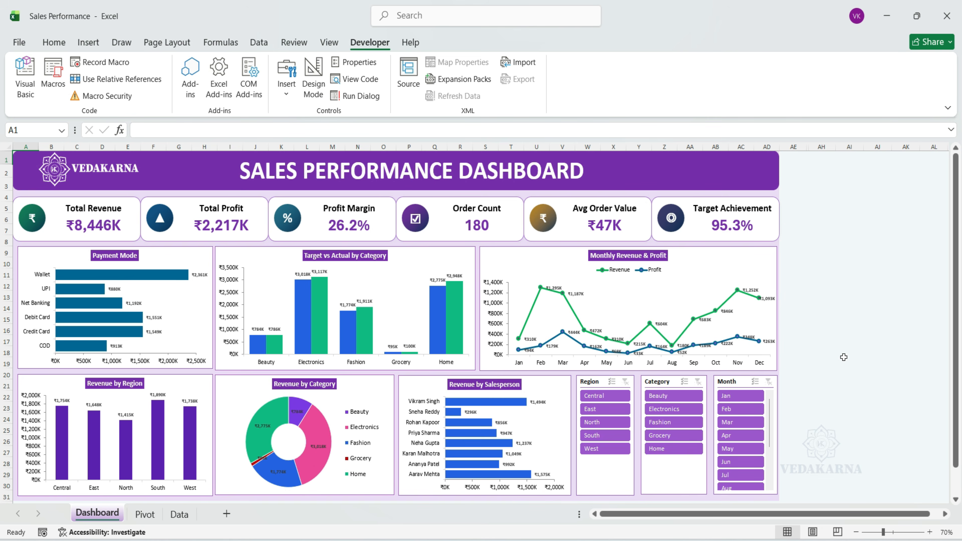
Filter the dashboard to regions Central to North, categories Fashion to Grocery and months Jan to Jul, and clear all three slicers.
drag(595, 396, 594, 424)
drag(664, 435, 662, 422)
drag(738, 396, 748, 476)
click(698, 382)
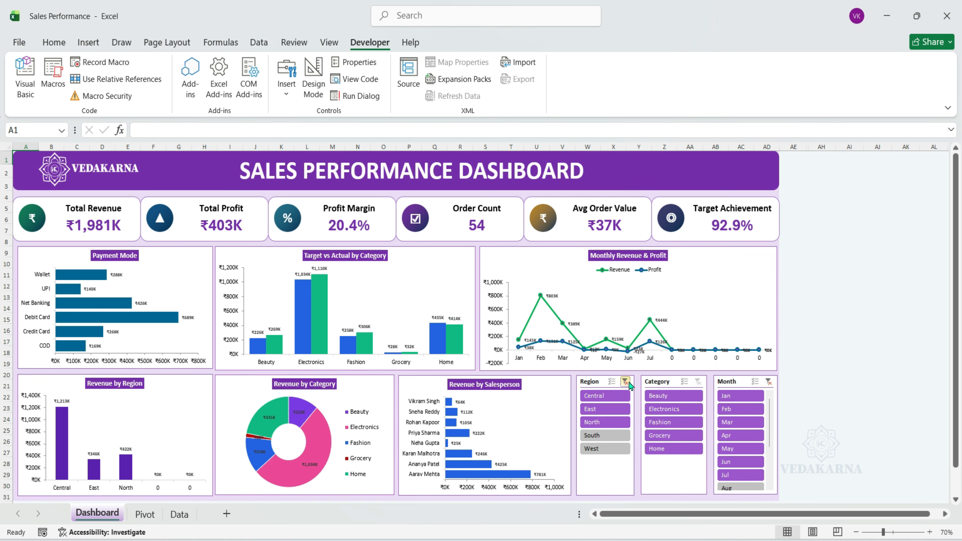
click(625, 381)
click(769, 382)
Test the slicers with regions East to South, categories Electronics to Home and months Feb to Jul, clearing each filter.
drag(612, 409, 610, 435)
click(625, 382)
drag(670, 448, 672, 409)
drag(738, 409, 740, 476)
click(768, 382)
click(697, 381)
Filter the dashboard to regions North to West, categories Fashion to Home and months Jun to Dec.
drag(602, 422, 602, 448)
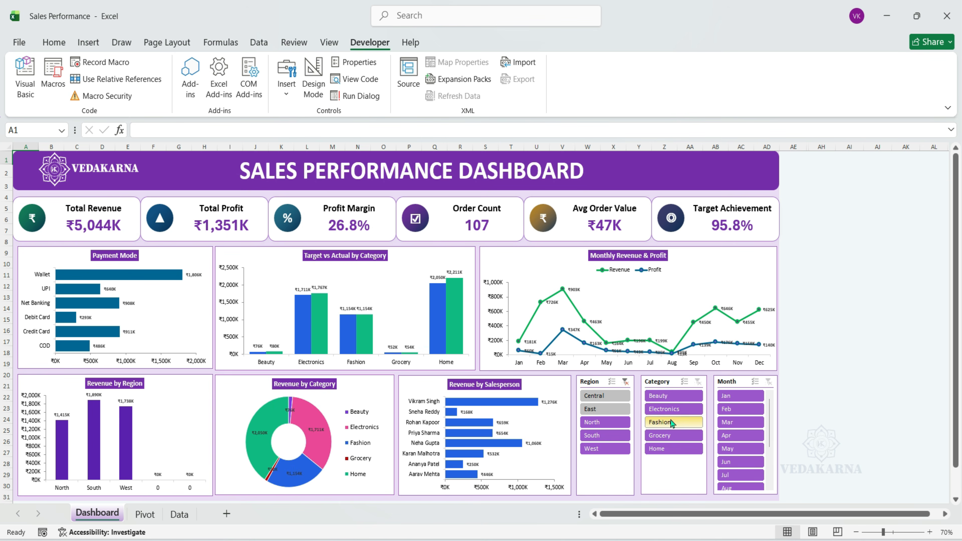
drag(666, 427, 670, 450)
click(770, 470)
drag(742, 476, 742, 401)
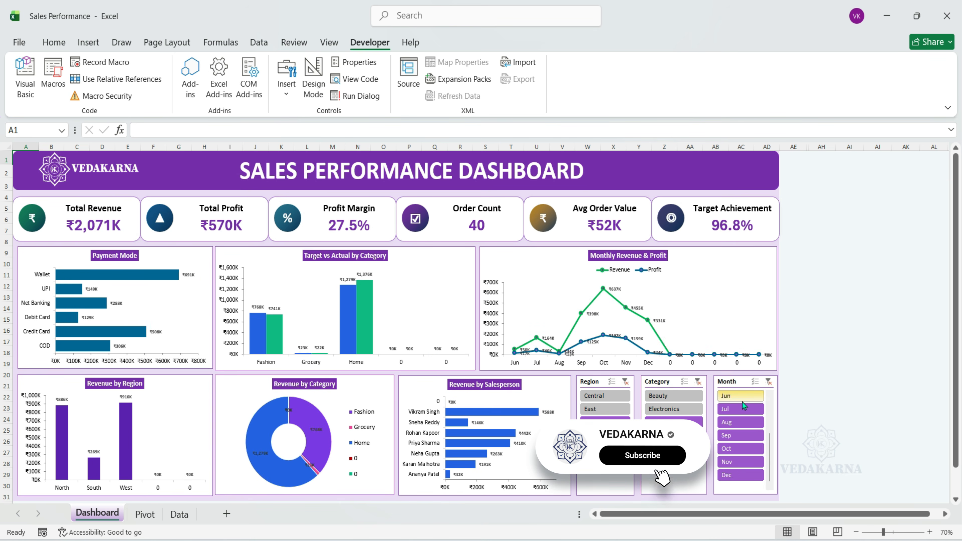
Examine the PivotTables across the Pivot sheet and return to the Dashboard sheet.
click(145, 514)
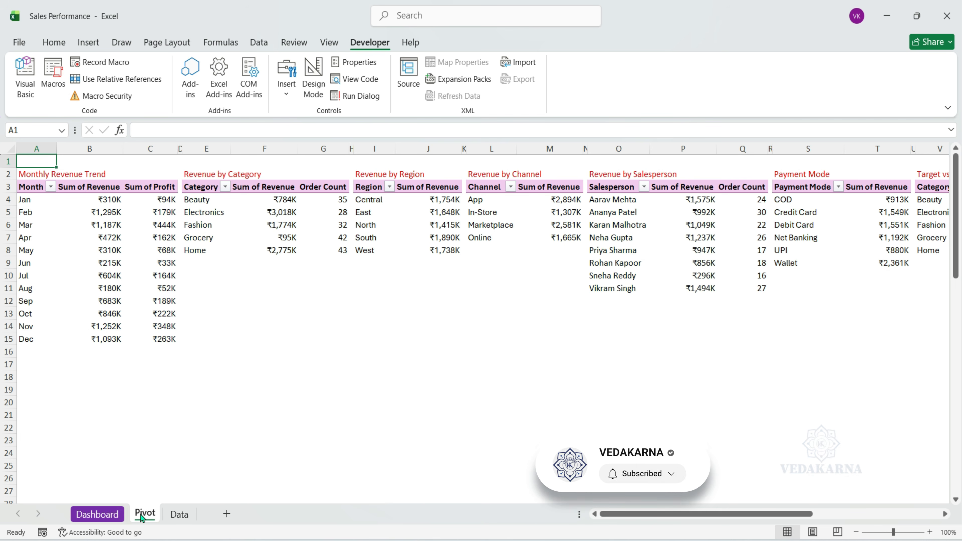
mouse_move(630, 523)
mouse_down()
mouse_move(764, 524)
mouse_move(618, 525)
mouse_up()
click(98, 520)
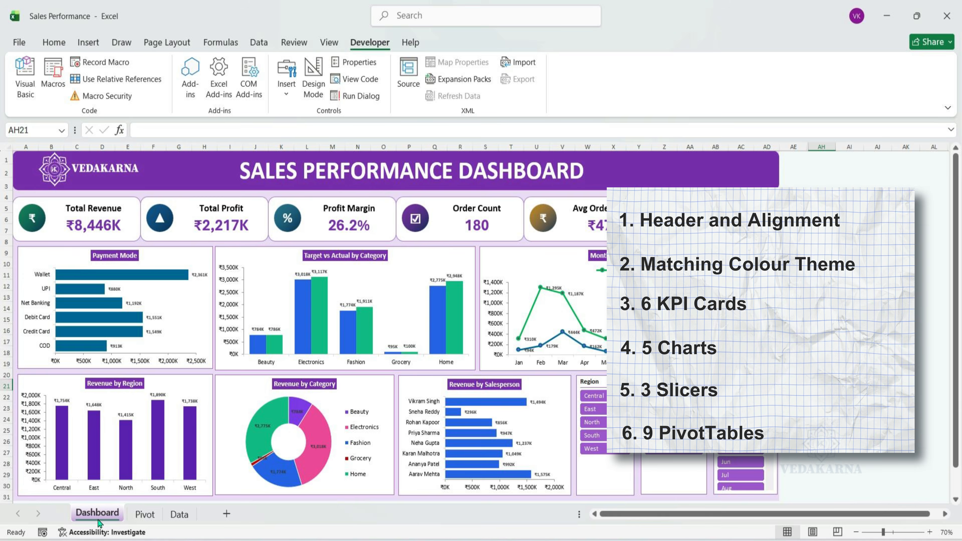
Filter the dashboard to regions East to South, categories Electronics to Home and months Feb to Jun.
drag(605, 410, 605, 434)
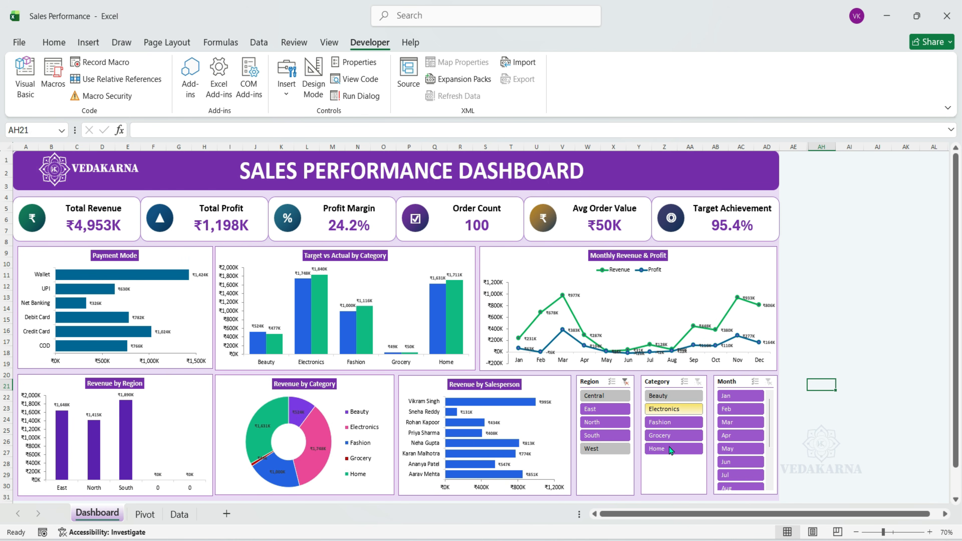
drag(741, 408, 740, 462)
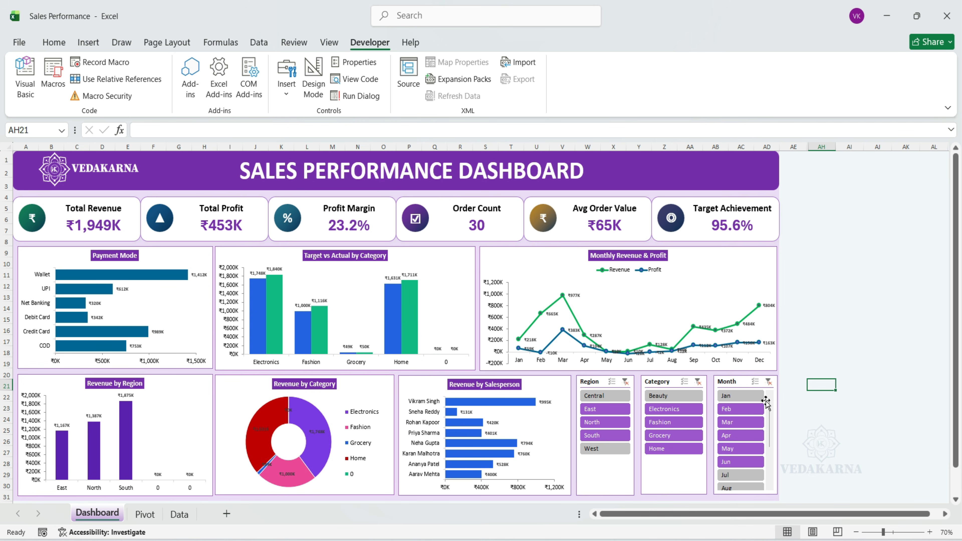